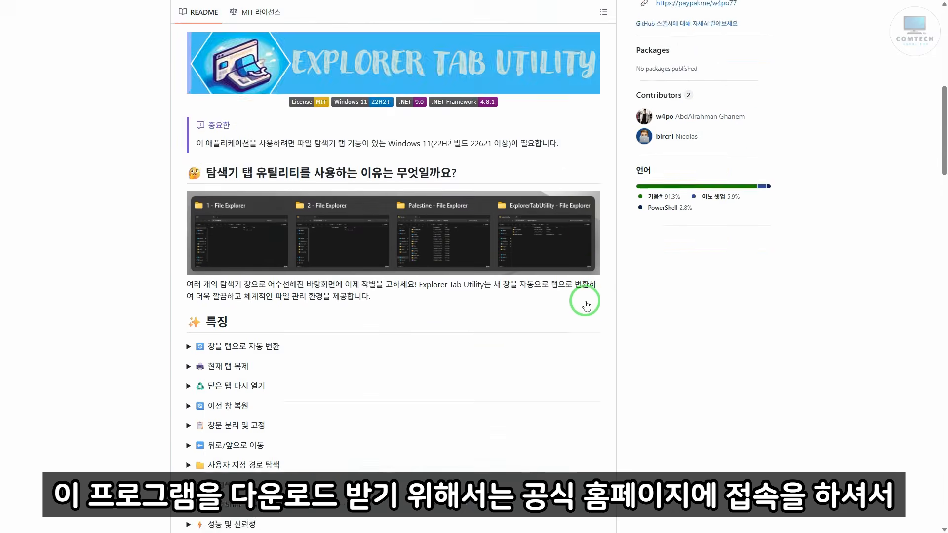
Open the releases page of the ExplorerTabUtility repository and go down the ExplorerTabUtility v2.5.0 release notes
{"action": "scroll", "coordinate": [586, 306], "scroll_direction": "up", "scroll_amount": 10}
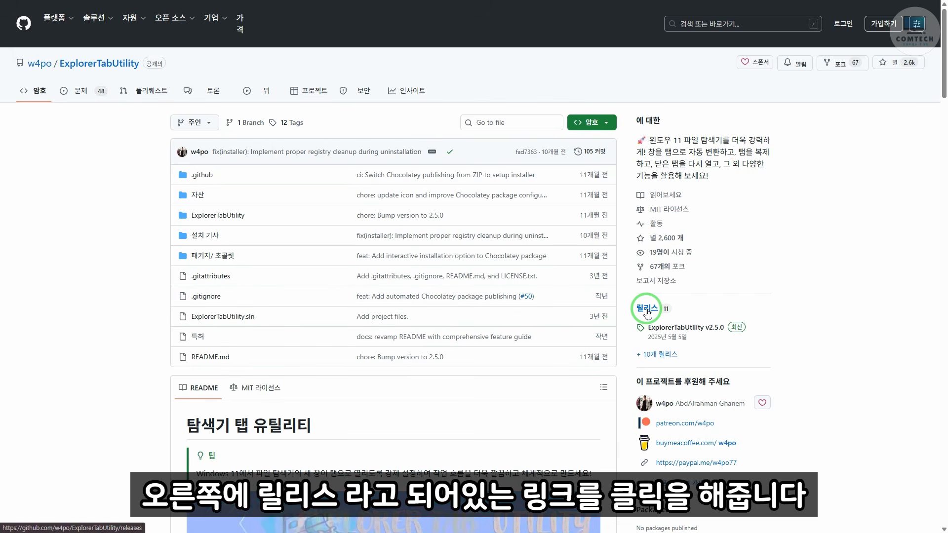
{"action": "left_click", "coordinate": [646, 308]}
{"action": "scroll", "coordinate": [583, 238], "scroll_direction": "down", "scroll_amount": 2}
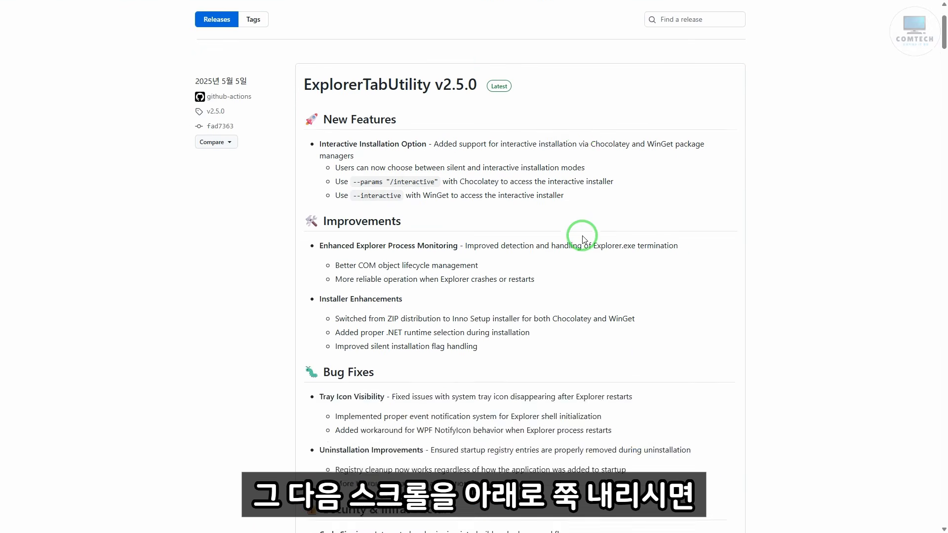
{"action": "scroll", "coordinate": [582, 239], "scroll_direction": "down", "scroll_amount": 20}
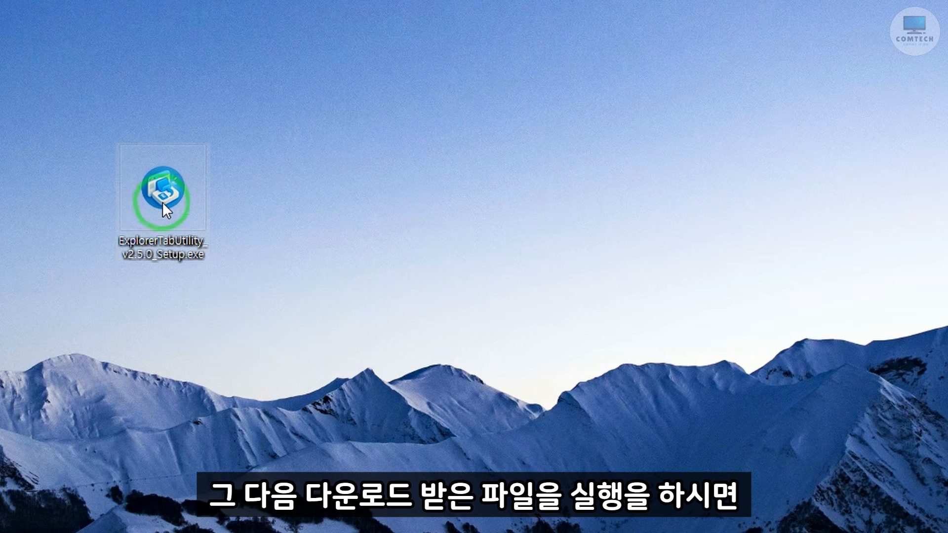
Install ExplorerTabUtility v2.5.0 into the default folder with a desktop shortcut and Start with Windows enabled, launching it on finish
{"action": "double_click", "coordinate": [165, 191]}
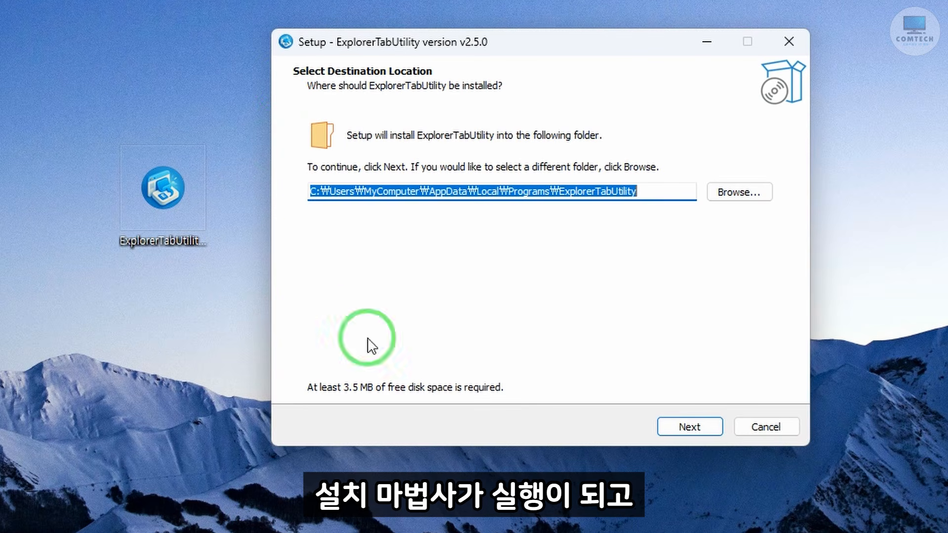
{"action": "left_click", "coordinate": [700, 434]}
{"action": "left_click", "coordinate": [700, 434]}
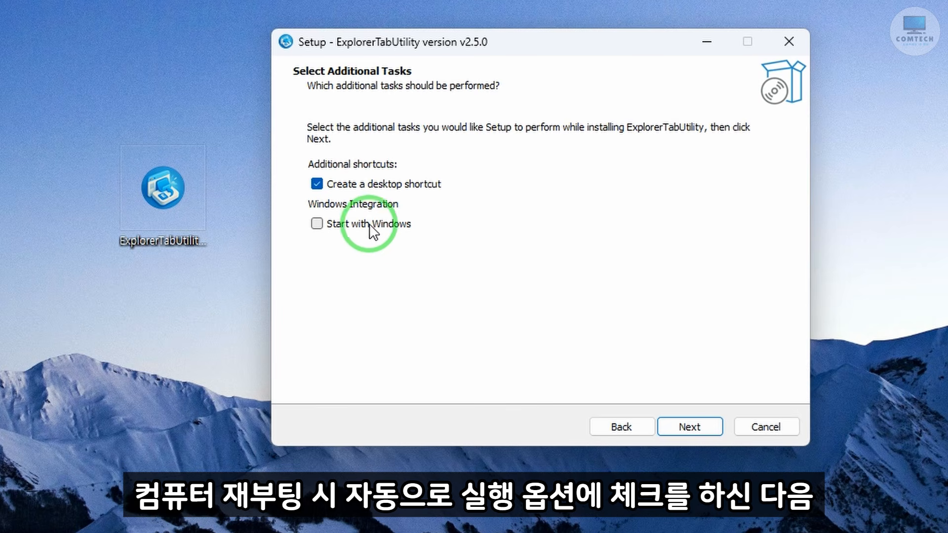
{"action": "left_click", "coordinate": [317, 223]}
{"action": "left_click", "coordinate": [700, 427]}
{"action": "left_click", "coordinate": [700, 426]}
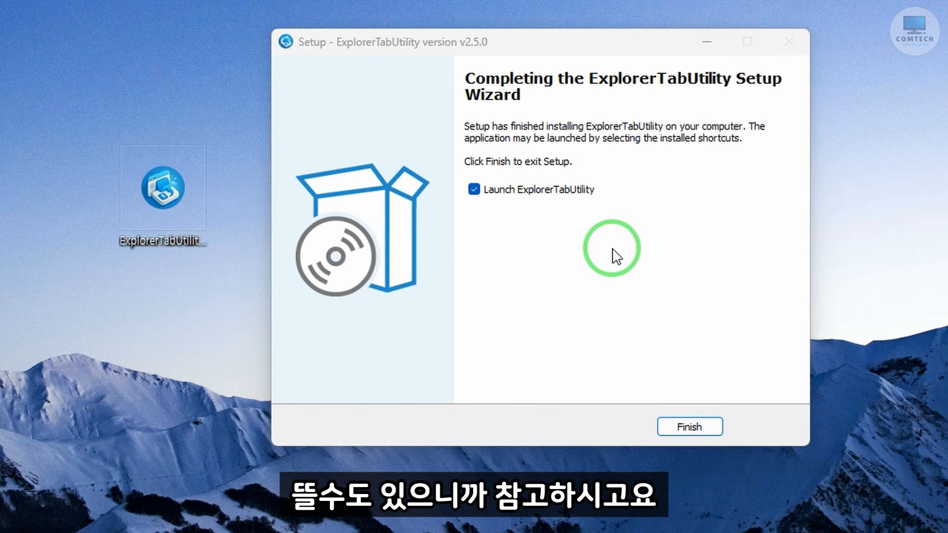
{"action": "left_click", "coordinate": [690, 433]}
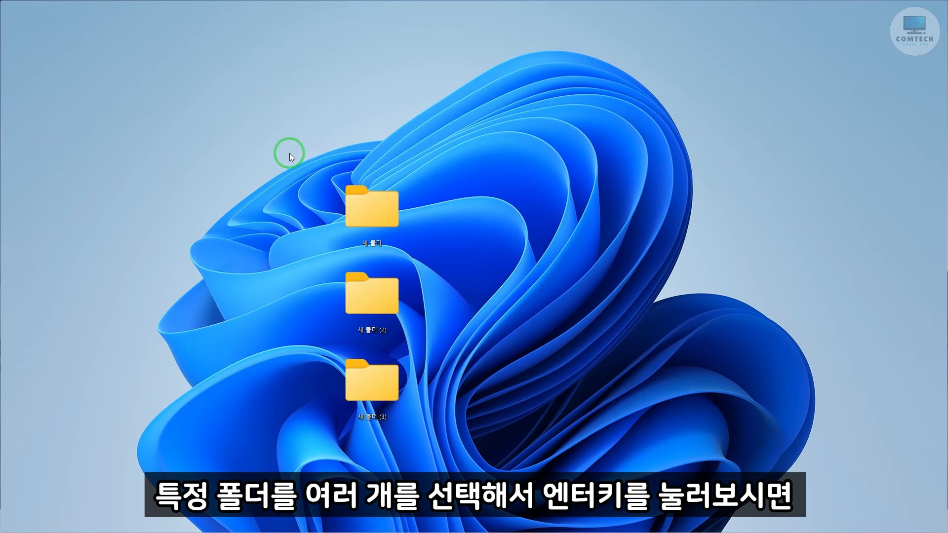
Open the three desktop folders 새 폴더, 새 폴더 (2) and 새 폴더 (3) together and spread their separate windows apart
{"action": "left_click_drag", "start_coordinate": [294, 149], "coordinate": [437, 444]}
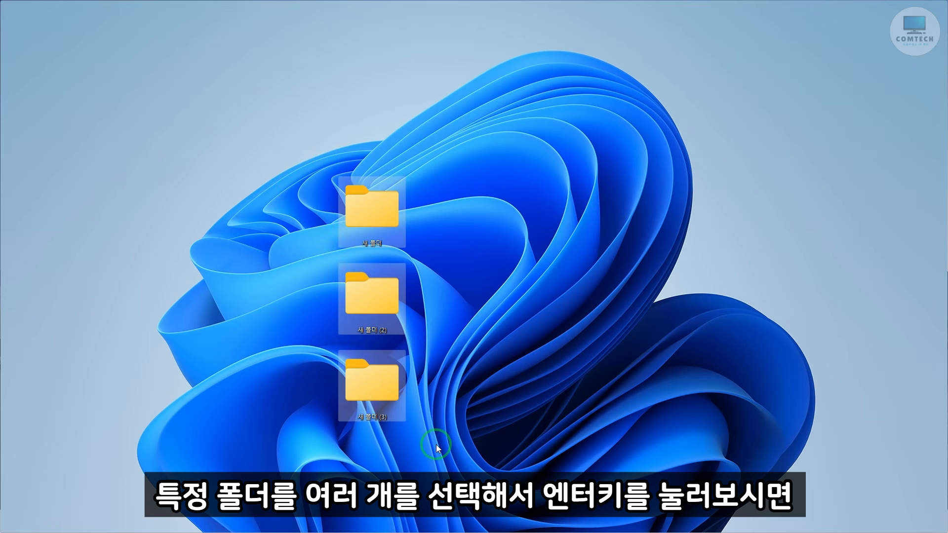
{"action": "key", "text": "Return"}
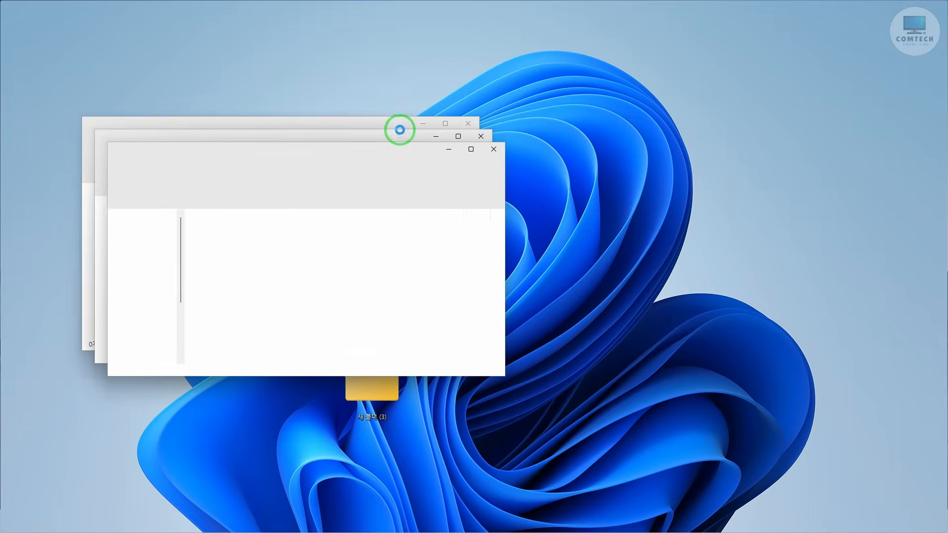
{"action": "left_click_drag", "start_coordinate": [401, 153], "coordinate": [760, 192]}
{"action": "left_click_drag", "start_coordinate": [464, 143], "coordinate": [406, 264]}
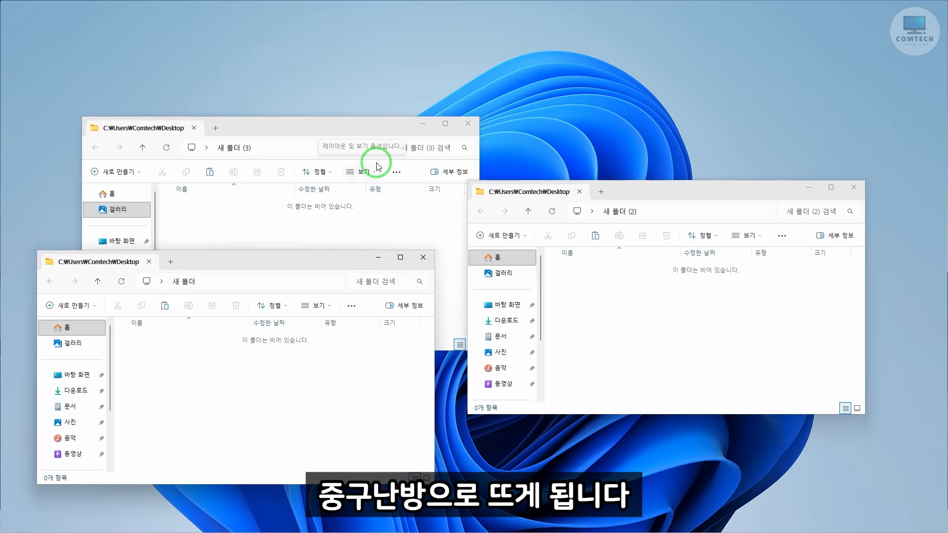
{"action": "left_click_drag", "start_coordinate": [332, 130], "coordinate": [263, 37]}
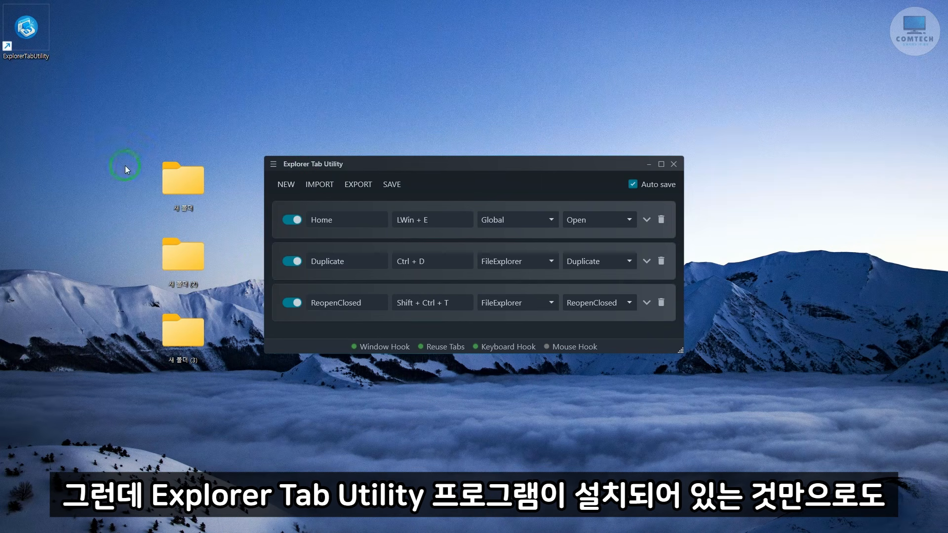
With Explorer Tab Utility running, open the three desktop folders together and switch between the 새 폴더 and 새 폴더 (3) tabs
{"action": "left_click_drag", "start_coordinate": [121, 138], "coordinate": [229, 395]}
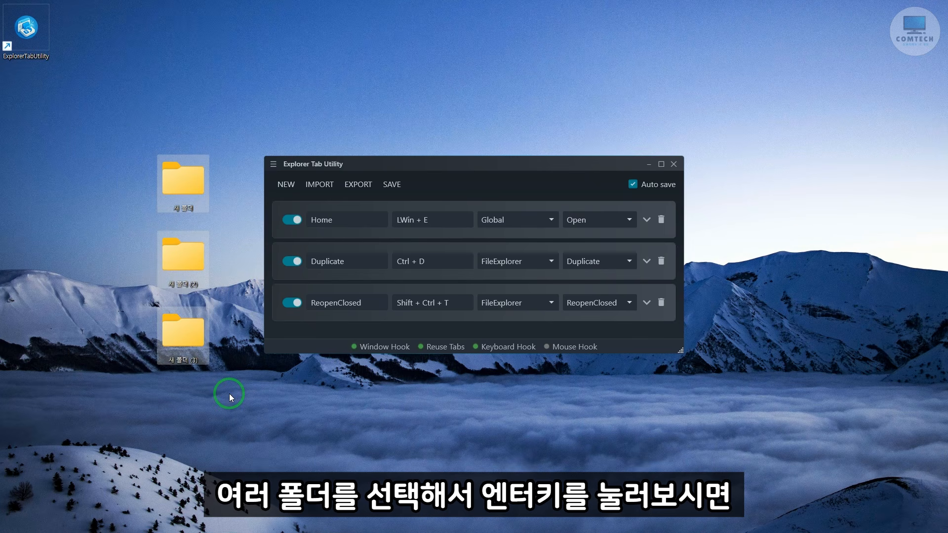
{"action": "key", "text": "Return"}
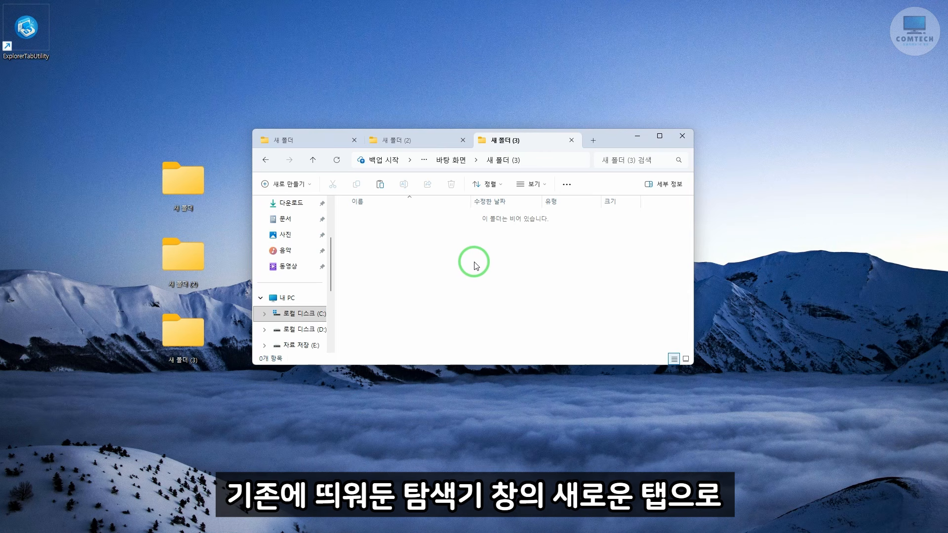
{"action": "left_click", "coordinate": [316, 141]}
{"action": "left_click", "coordinate": [504, 140]}
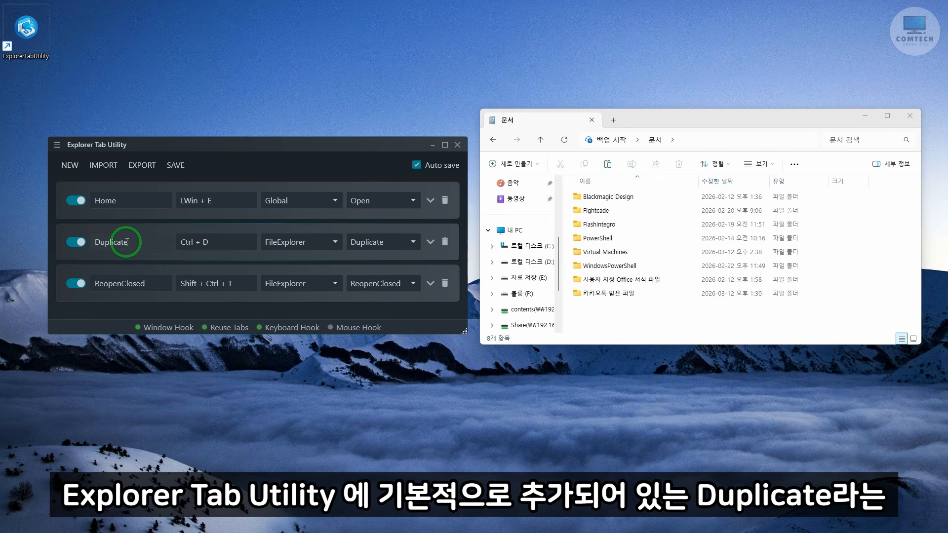
Duplicate the 문서 tab in File Explorer using the utility's Duplicate hotkey
{"action": "left_click", "coordinate": [224, 242]}
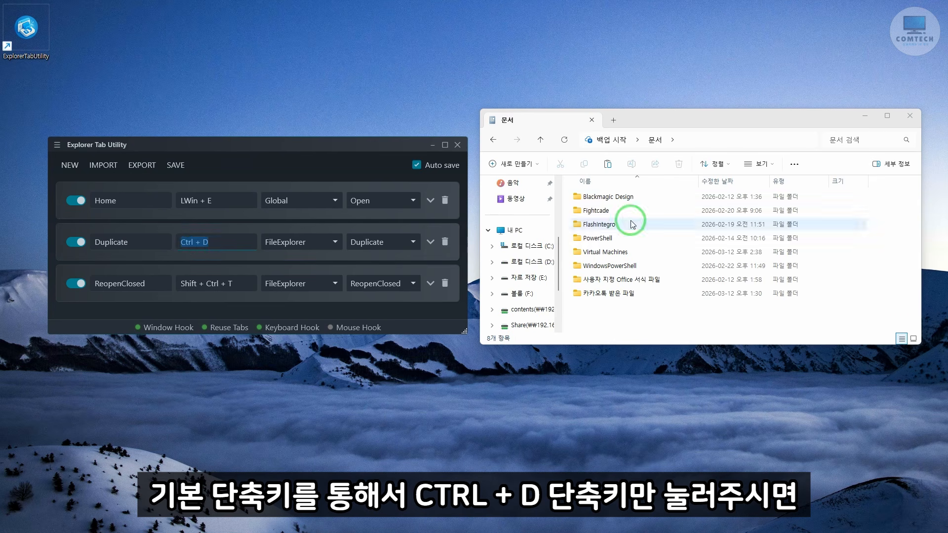
{"action": "left_click_drag", "start_coordinate": [650, 114], "coordinate": [650, 118]}
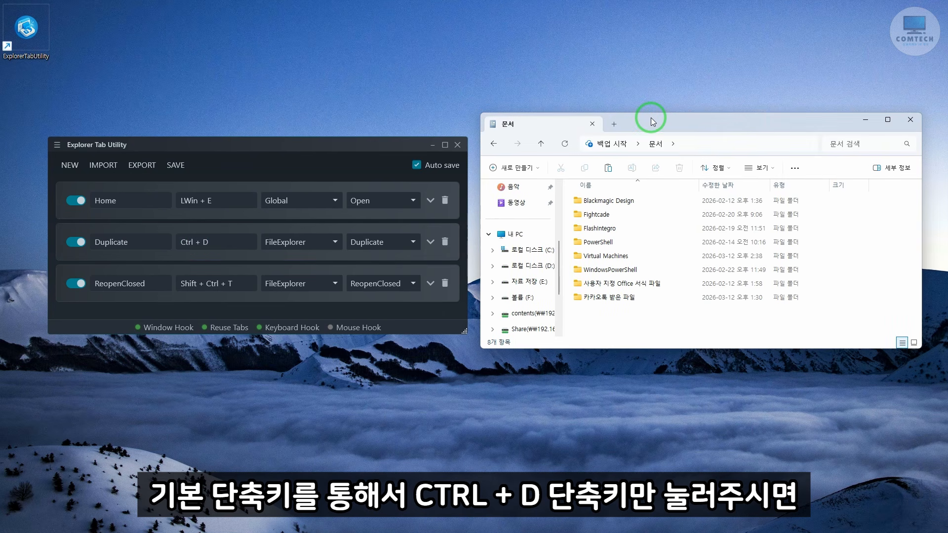
{"action": "key", "text": "ctrl+d"}
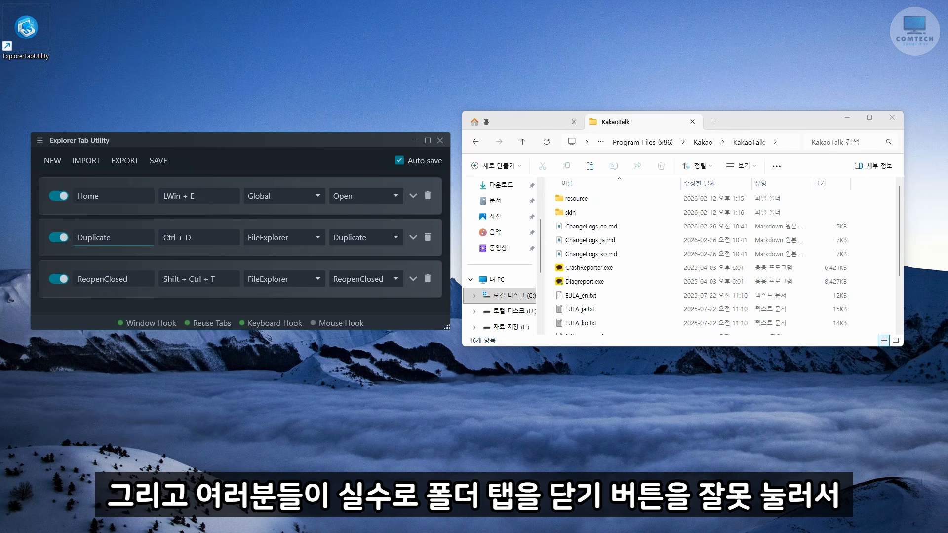
Close the KakaoTalk folder tab in File Explorer and restore it with the utility's ReopenClosed hotkey
{"action": "left_click", "coordinate": [693, 122]}
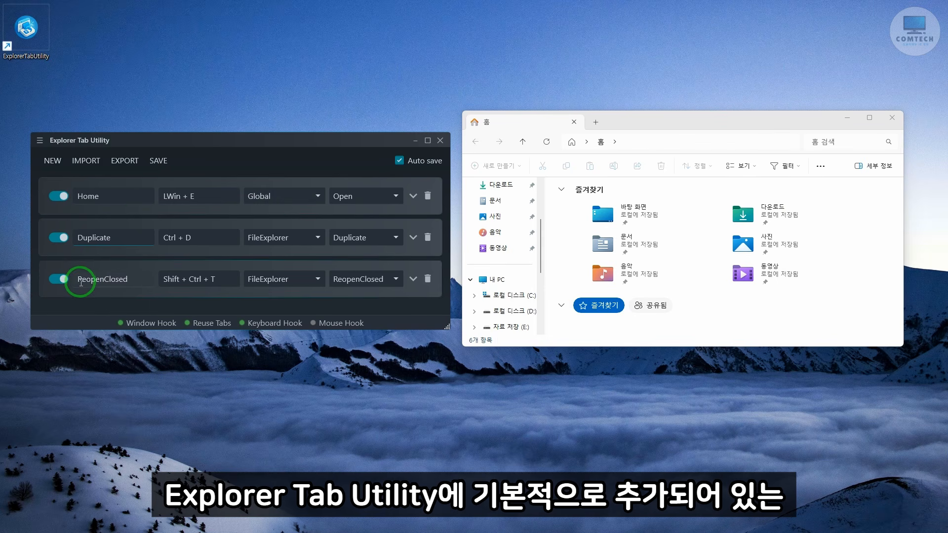
{"action": "left_click_drag", "start_coordinate": [78, 280], "coordinate": [111, 279]}
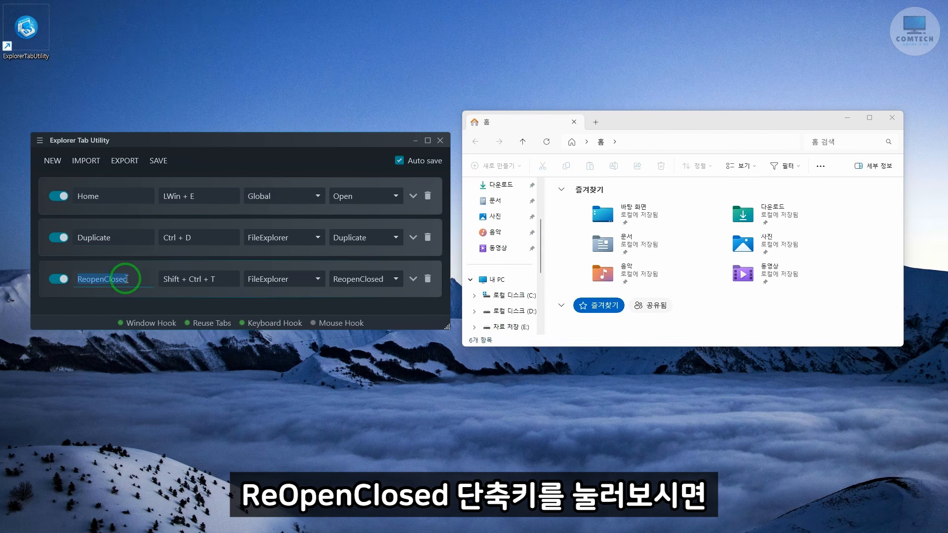
{"action": "left_click_drag", "start_coordinate": [220, 280], "coordinate": [154, 277]}
{"action": "left_click", "coordinate": [662, 121]}
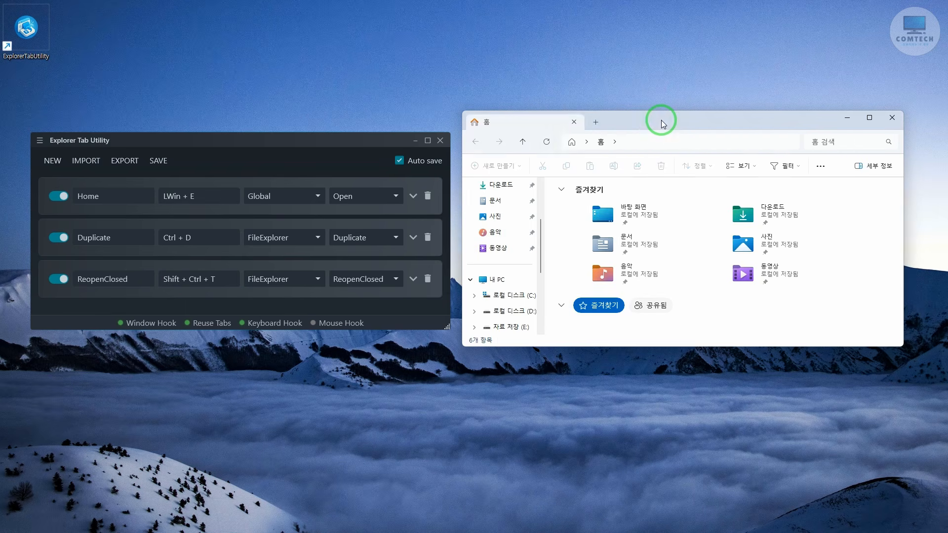
{"action": "key", "text": "ctrl+shift+t"}
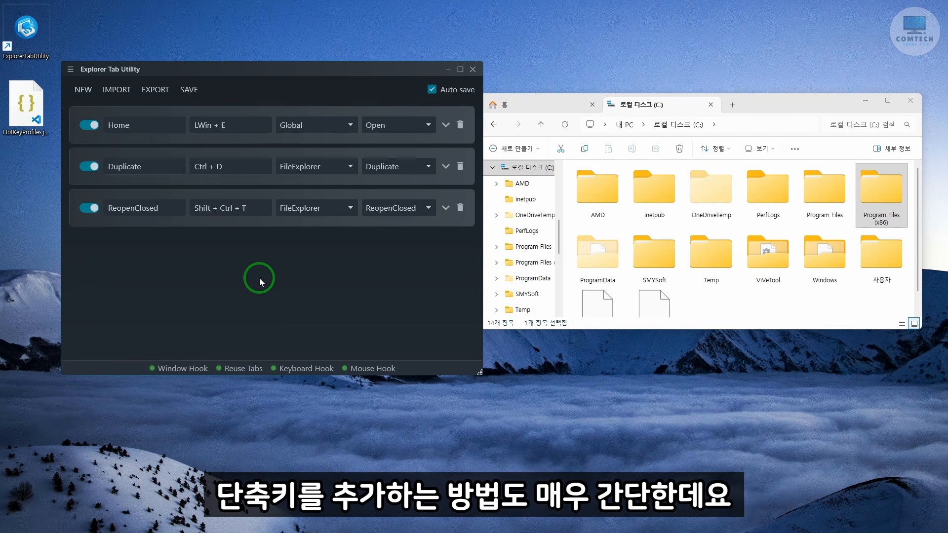
Add a new hotkey profile with the FileExplorer scope and the NavigateUp action
{"action": "left_click", "coordinate": [86, 94]}
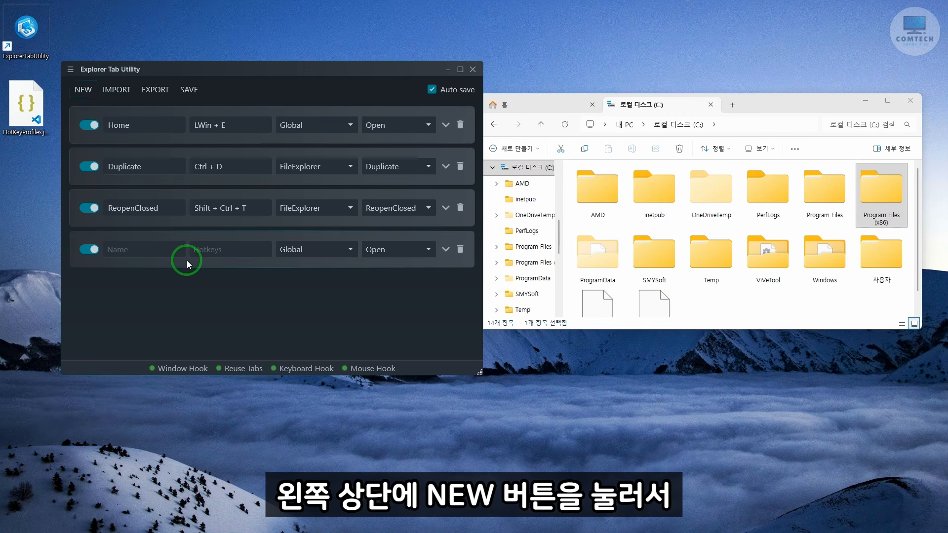
{"action": "left_click", "coordinate": [294, 250]}
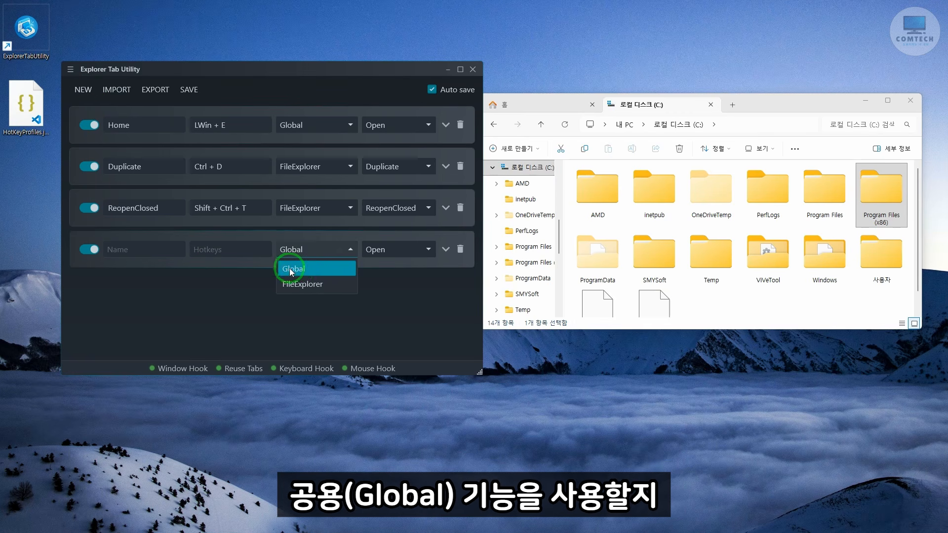
{"action": "left_click", "coordinate": [316, 285]}
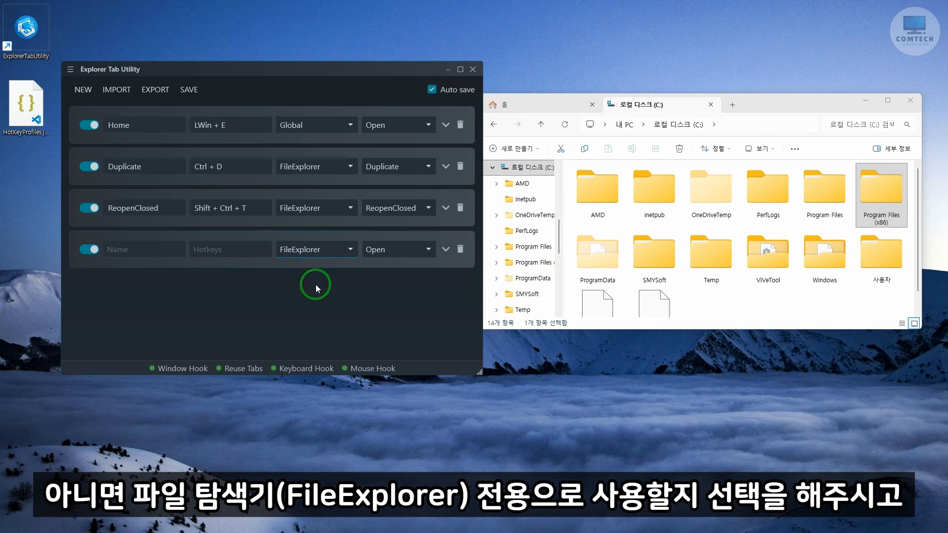
{"action": "left_click", "coordinate": [427, 250]}
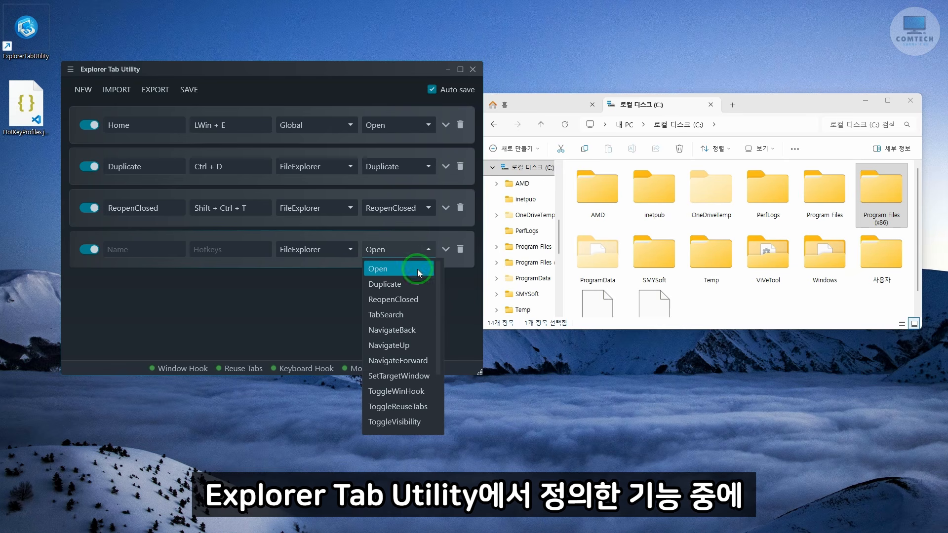
{"action": "scroll", "coordinate": [410, 305], "scroll_direction": "down", "scroll_amount": 3}
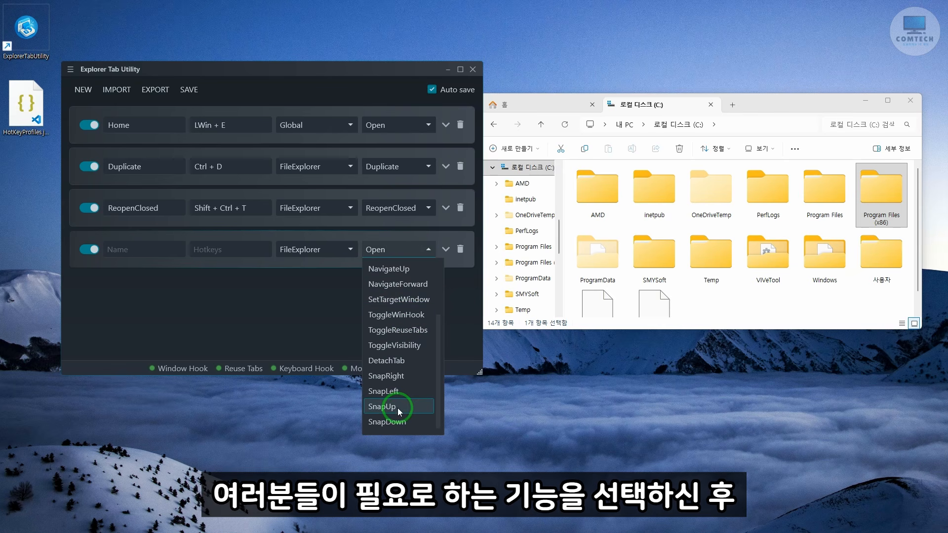
{"action": "scroll", "coordinate": [398, 408], "scroll_direction": "up", "scroll_amount": 3}
{"action": "left_click", "coordinate": [403, 345]}
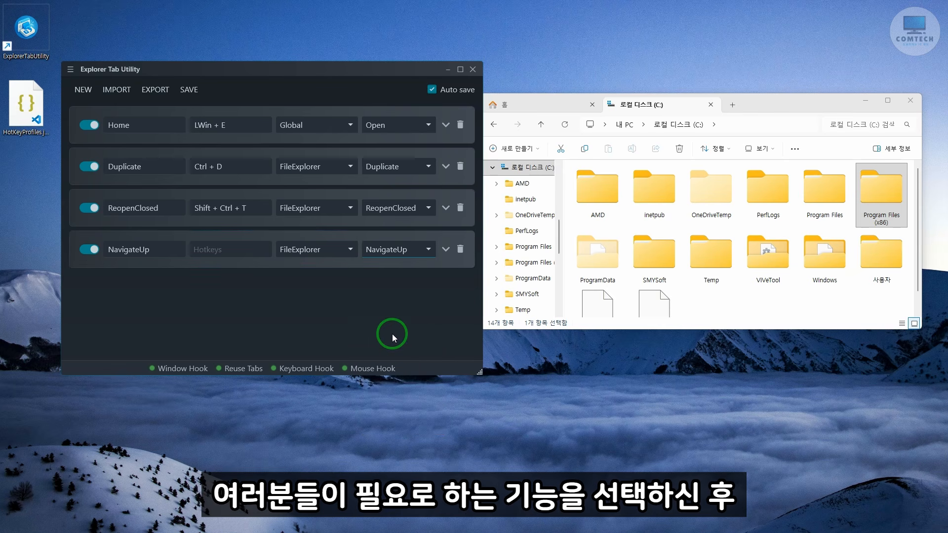
Assign the hotkey Ctrl + Y to the NavigateUp profile and save the profiles
{"action": "left_click", "coordinate": [221, 248]}
{"action": "key", "text": "ctrl+y"}
{"action": "left_click", "coordinate": [189, 90]}
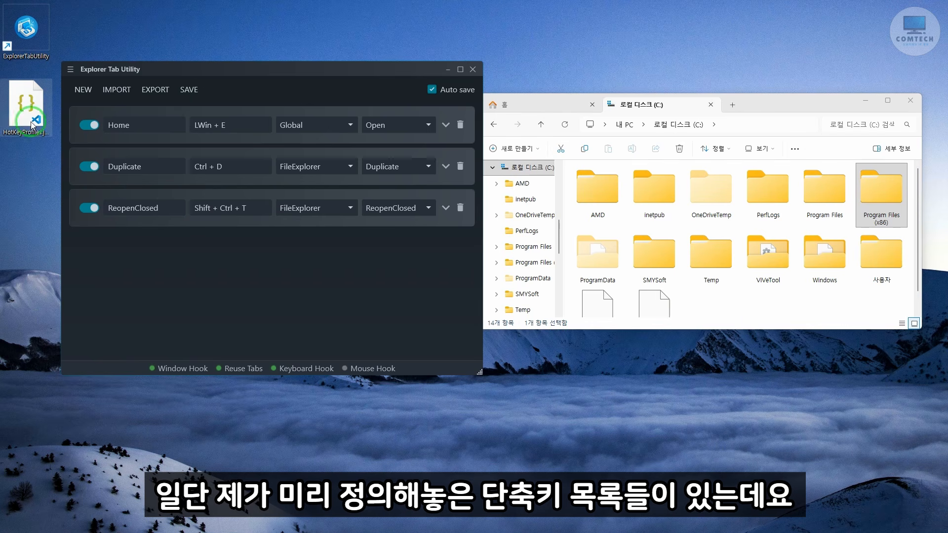
Import the hotkey profiles from HotKeyProfiles.json in the 새 폴더 desktop folder and look through the imported list
{"action": "left_click", "coordinate": [27, 111]}
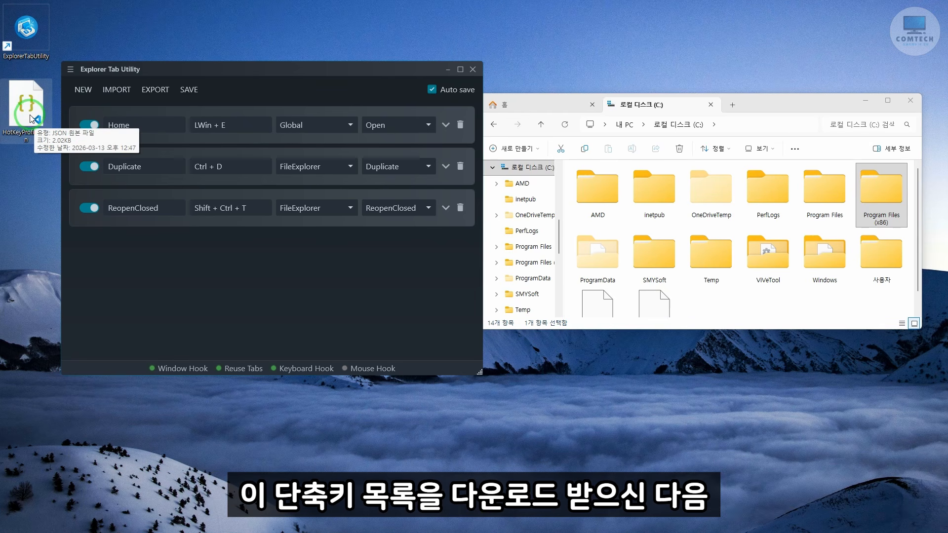
{"action": "left_click", "coordinate": [119, 93]}
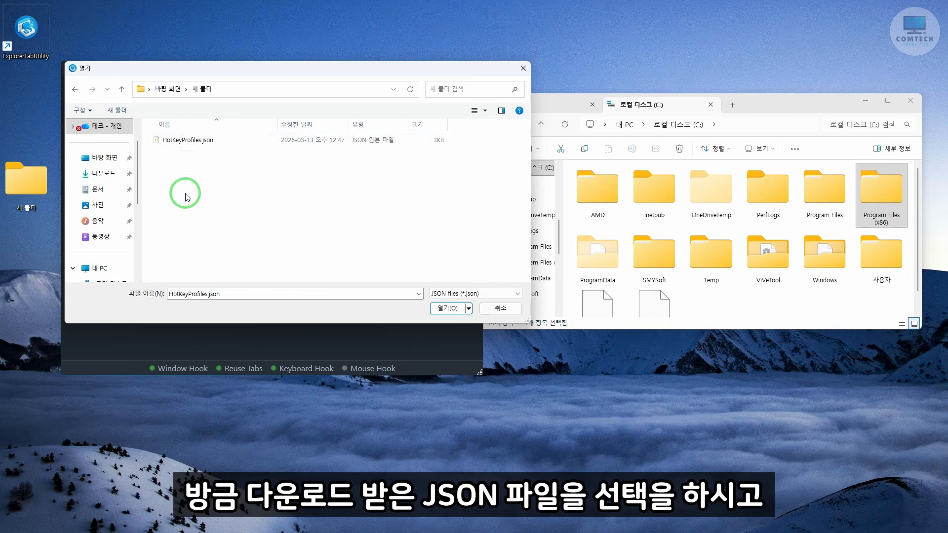
{"action": "left_click", "coordinate": [193, 141]}
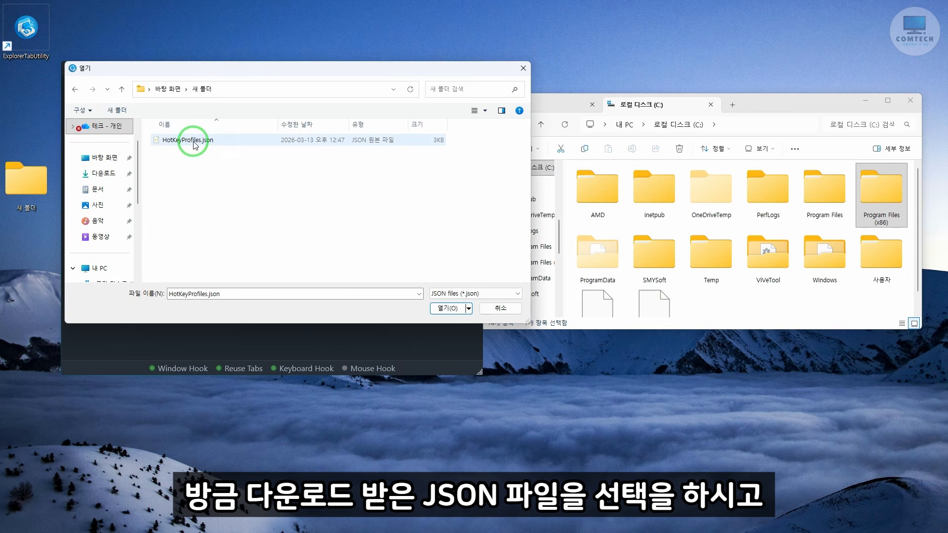
{"action": "left_click", "coordinate": [194, 143]}
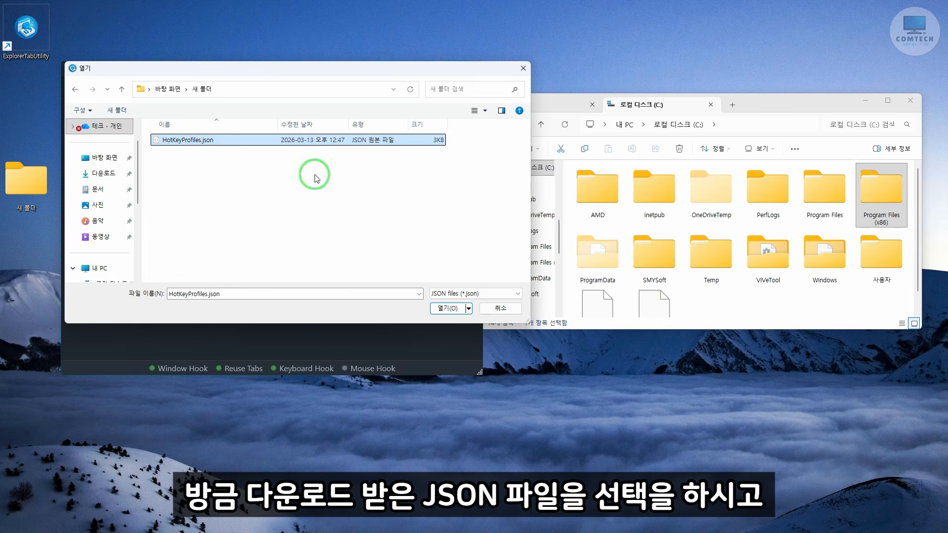
{"action": "left_click", "coordinate": [447, 314]}
{"action": "scroll", "coordinate": [239, 239], "scroll_direction": "down", "scroll_amount": 3}
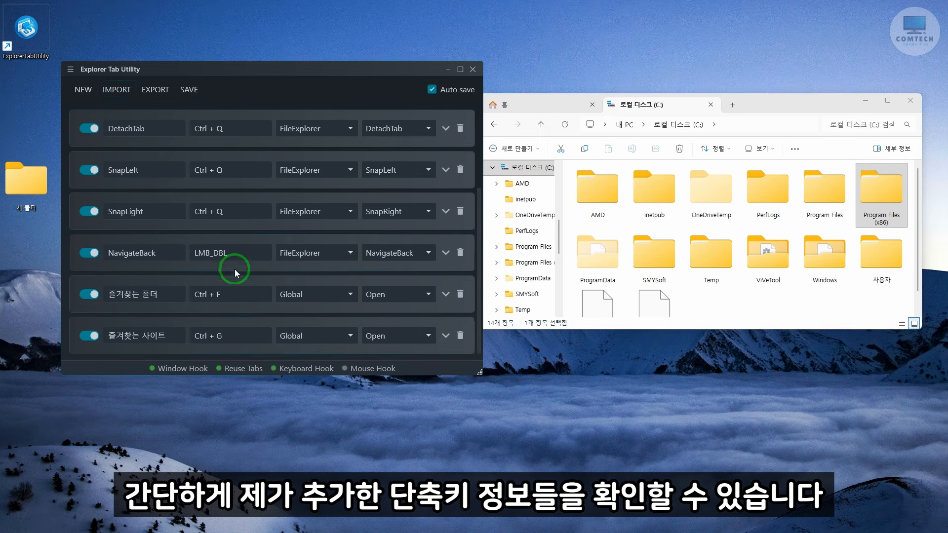
{"action": "scroll", "coordinate": [156, 328], "scroll_direction": "up", "scroll_amount": 3}
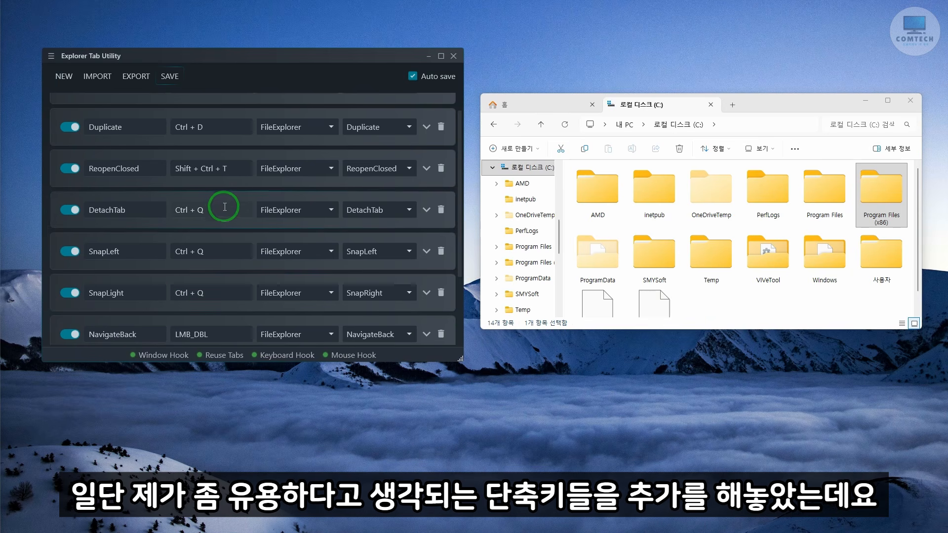
{"action": "scroll", "coordinate": [140, 212], "scroll_direction": "down", "scroll_amount": 2}
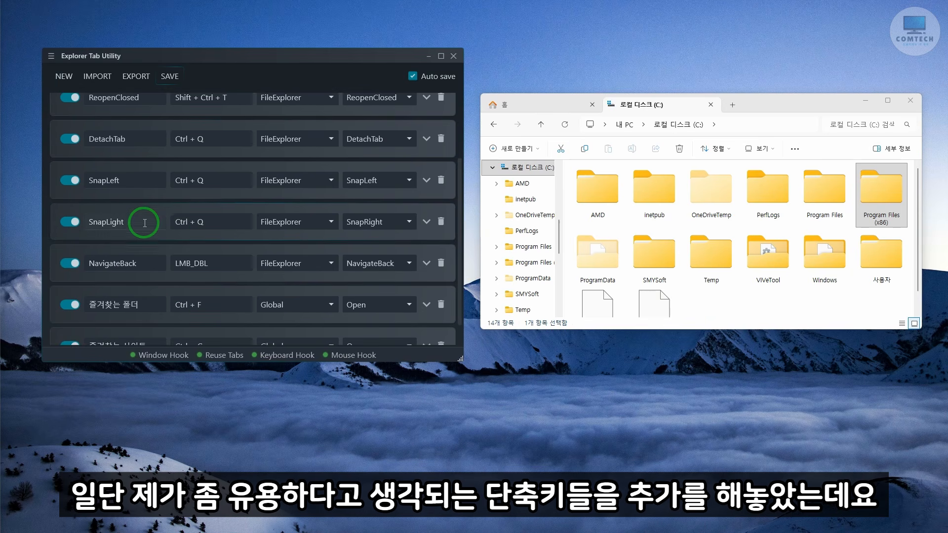
Detach the 로컬 디스크 (C:) tab into its own window and snap the File Explorer windows side by side with the Ctrl + Q hotkey
{"action": "scroll", "coordinate": [146, 282], "scroll_direction": "up", "scroll_amount": 2}
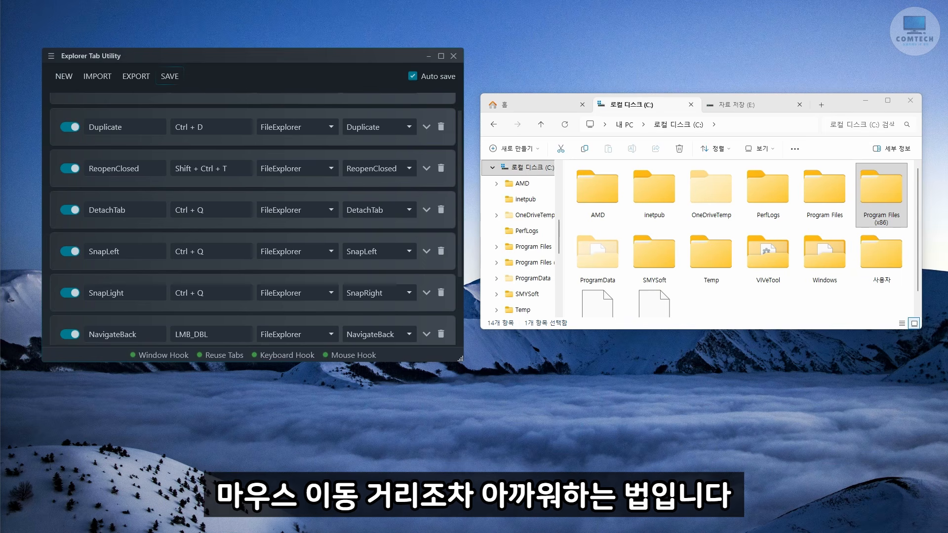
{"action": "left_click", "coordinate": [651, 111]}
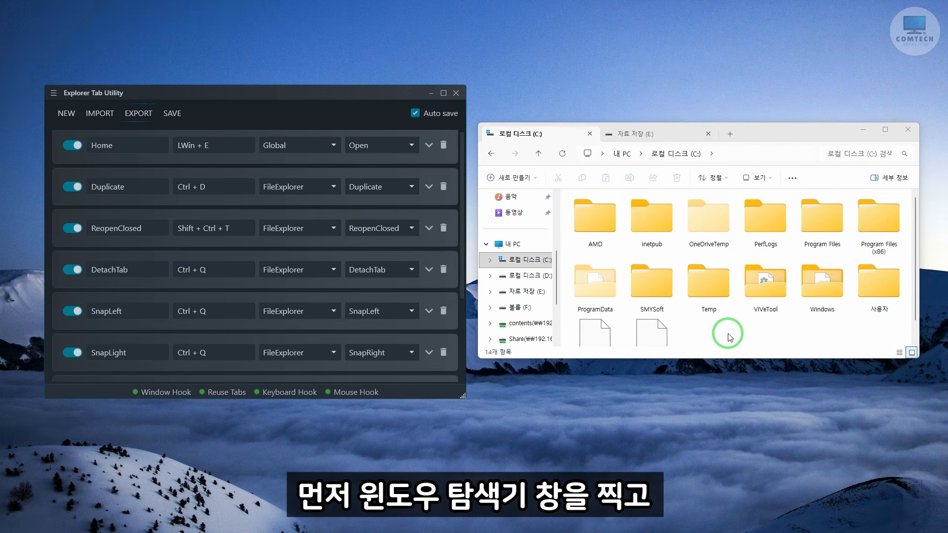
{"action": "left_click", "coordinate": [728, 338]}
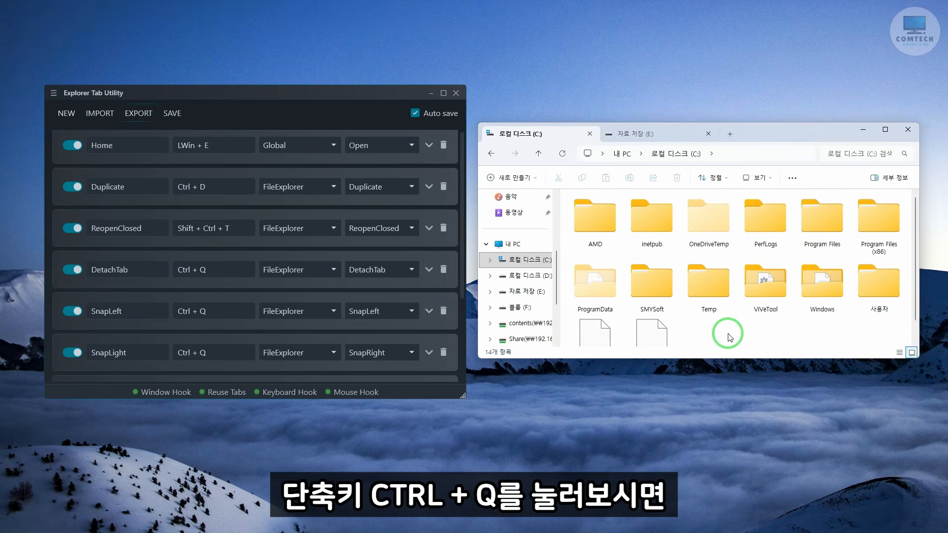
{"action": "key", "text": "ctrl+q"}
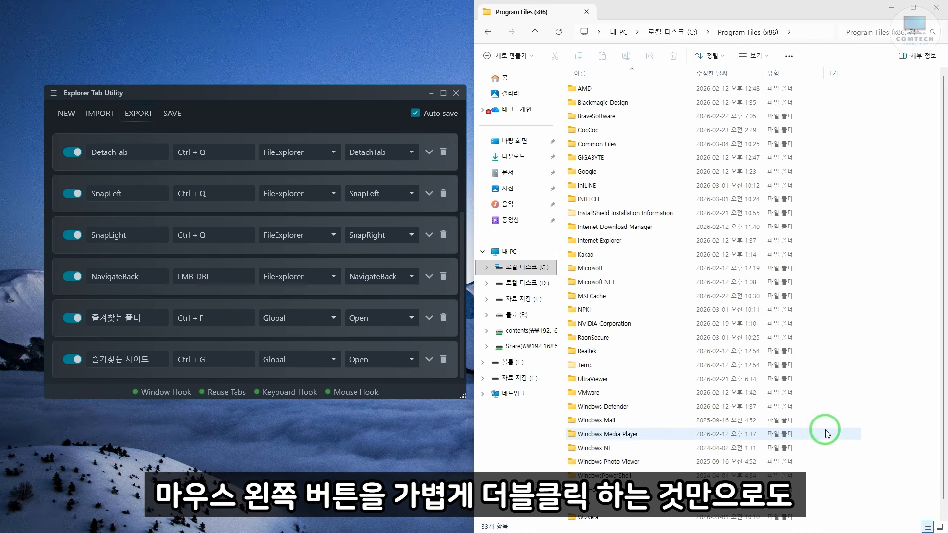
Go back from the Program Files (x86) folder using the NavigateBack profile's mouse action on an empty area
{"action": "scroll", "coordinate": [858, 404], "scroll_direction": "down", "scroll_amount": 1}
{"action": "double_click", "coordinate": [888, 377]}
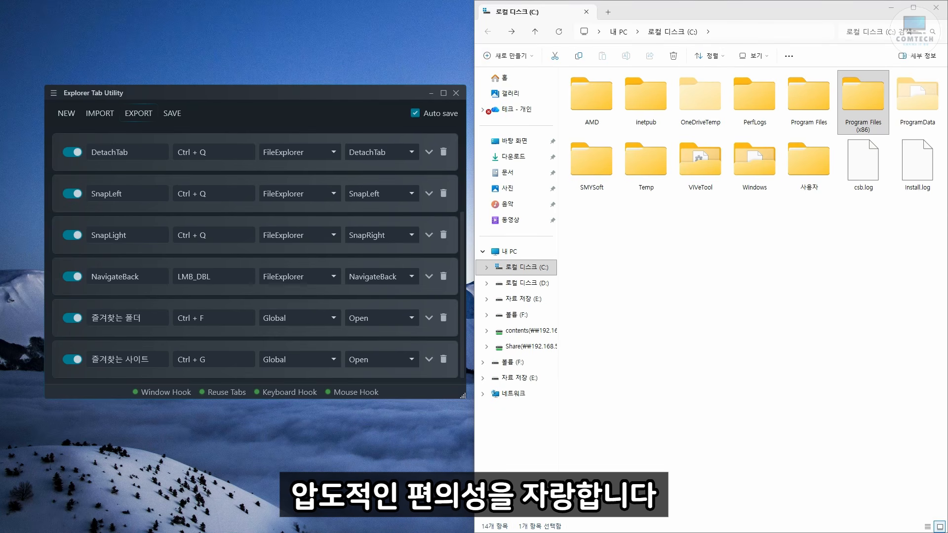
Open the C:\ and E:\ folders as File Explorer tabs beside 다운로드 with the 즐겨찾는 폴더 profiles
{"action": "left_click", "coordinate": [115, 186]}
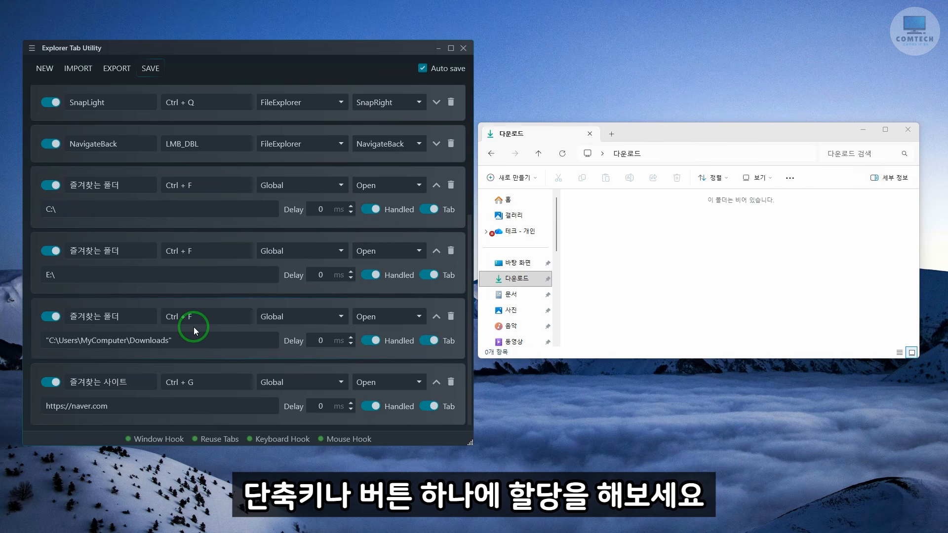
{"action": "left_click", "coordinate": [681, 134]}
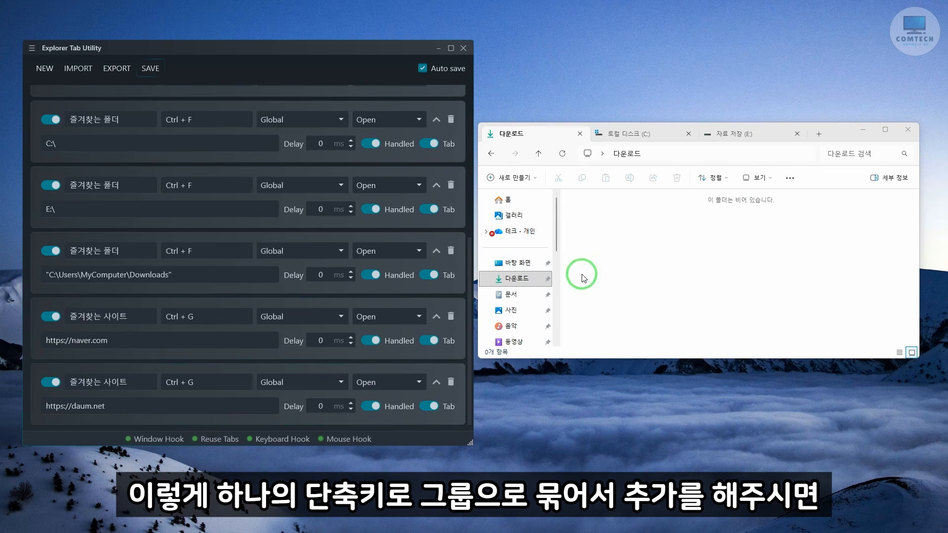
Open naver.com and daum.net together with the Ctrl + G hotkey and switch between the two browser tabs to check them
{"action": "left_click", "coordinate": [678, 250]}
{"action": "key", "text": "ctrl+g"}
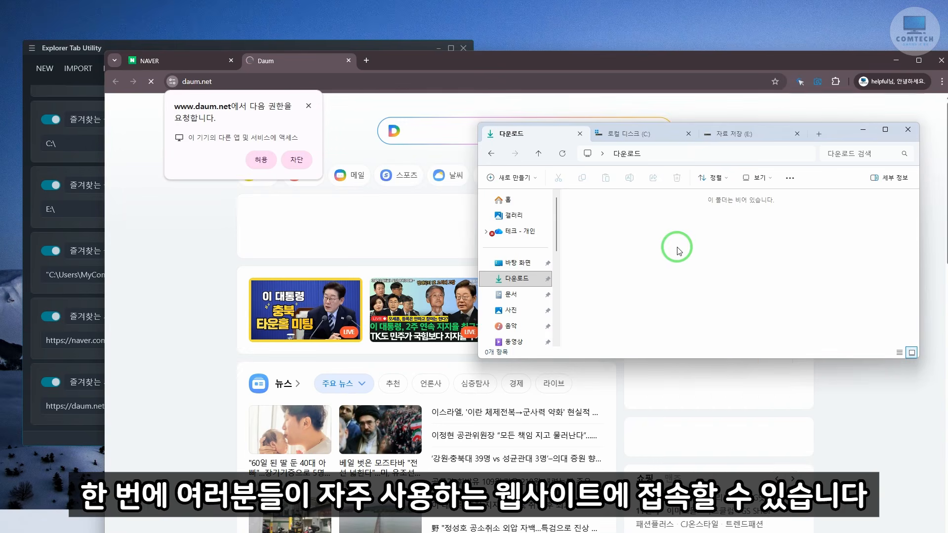
{"action": "left_click", "coordinate": [391, 63]}
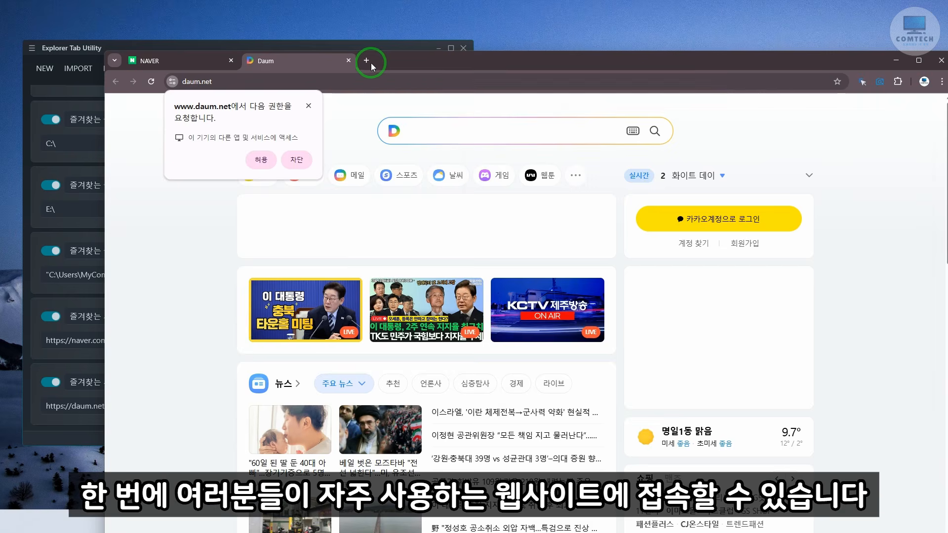
{"action": "left_click", "coordinate": [149, 62]}
{"action": "left_click", "coordinate": [279, 62]}
{"action": "left_click", "coordinate": [197, 62]}
{"action": "left_click", "coordinate": [290, 61]}
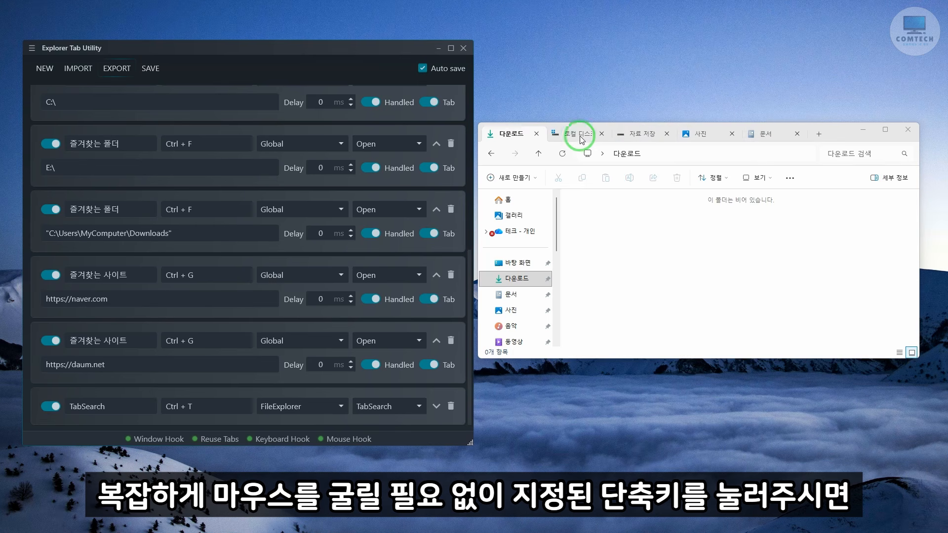
Bring up the TabSearch popup with the Ctrl + T hotkey and look through its list of folders
{"action": "left_click", "coordinate": [195, 407]}
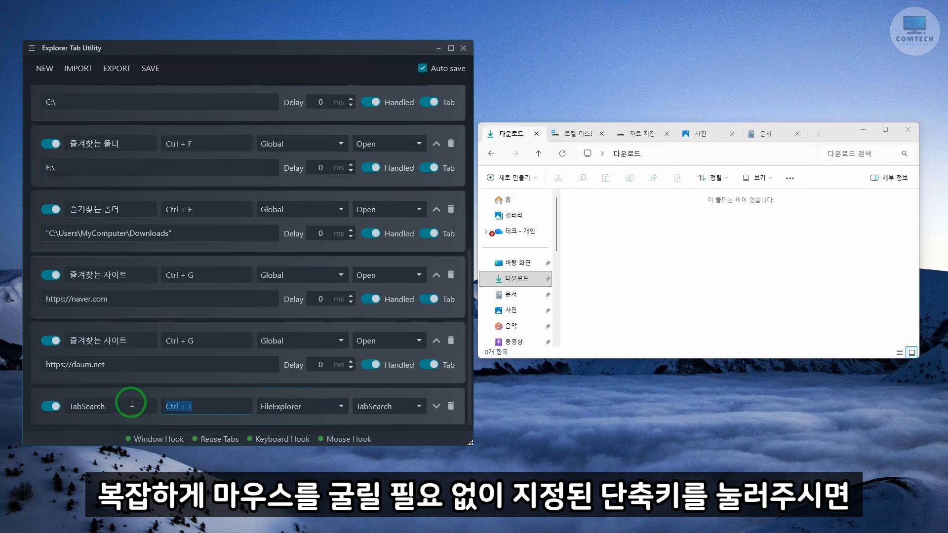
{"action": "key", "text": "ctrl+t"}
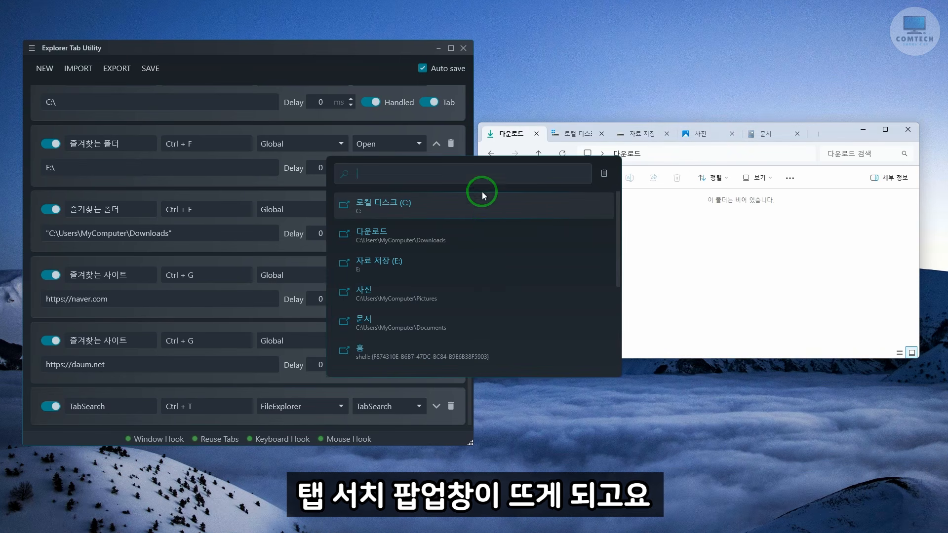
{"action": "scroll", "coordinate": [441, 232], "scroll_direction": "down", "scroll_amount": 5}
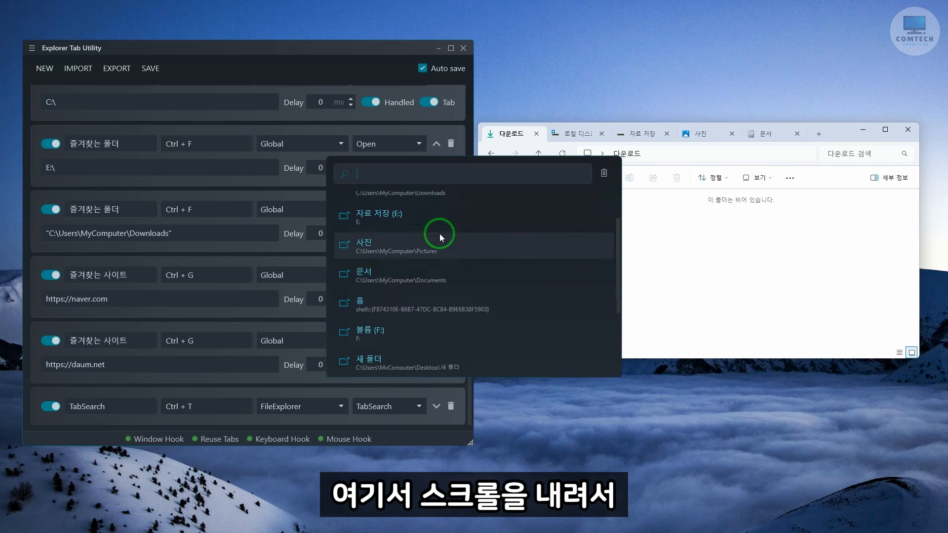
{"action": "scroll", "coordinate": [393, 335], "scroll_direction": "up", "scroll_amount": 5}
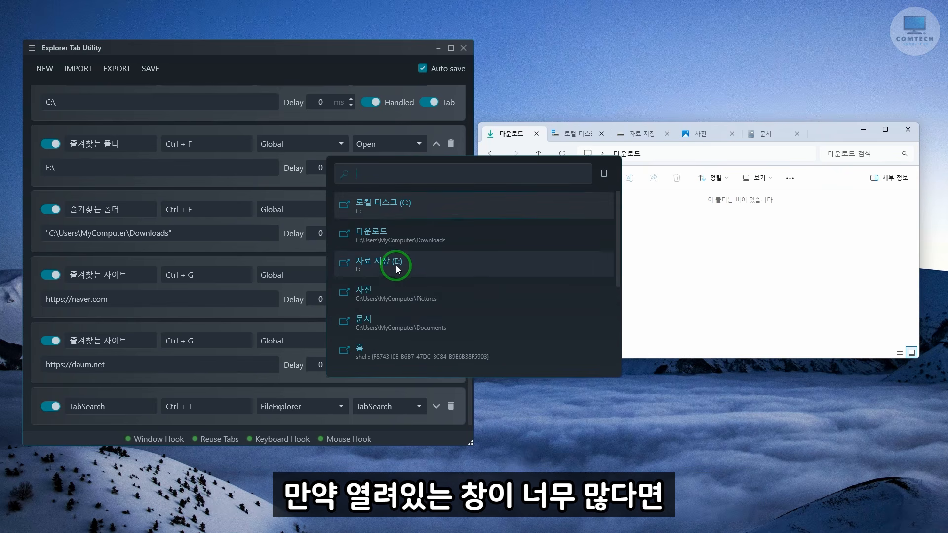
{"action": "scroll", "coordinate": [396, 264], "scroll_direction": "down", "scroll_amount": 3}
{"action": "scroll", "coordinate": [382, 242], "scroll_direction": "up", "scroll_amount": 3}
Search the TabSearch popup for 사진 and open the matching Pictures folder
{"action": "type", "text": "t"}
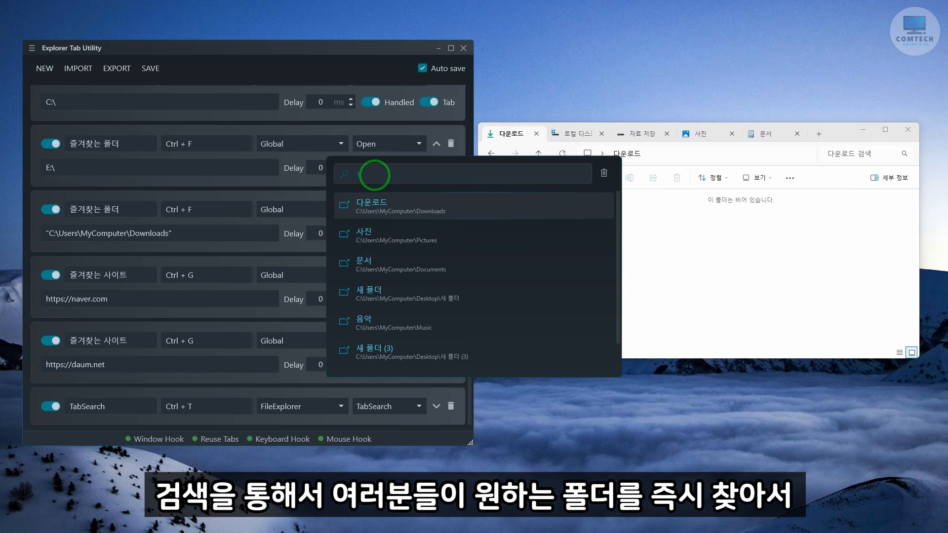
{"action": "type", "text": "사진"}
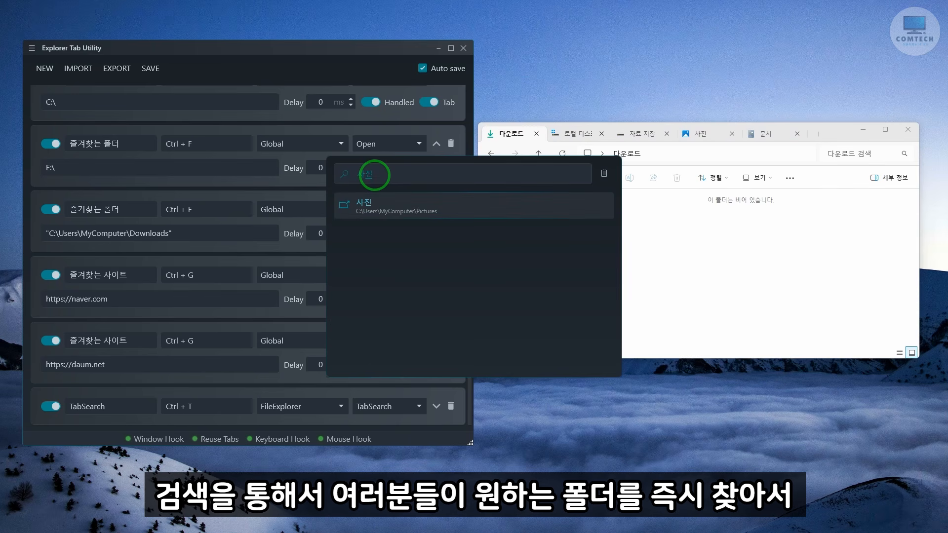
{"action": "left_click", "coordinate": [396, 208]}
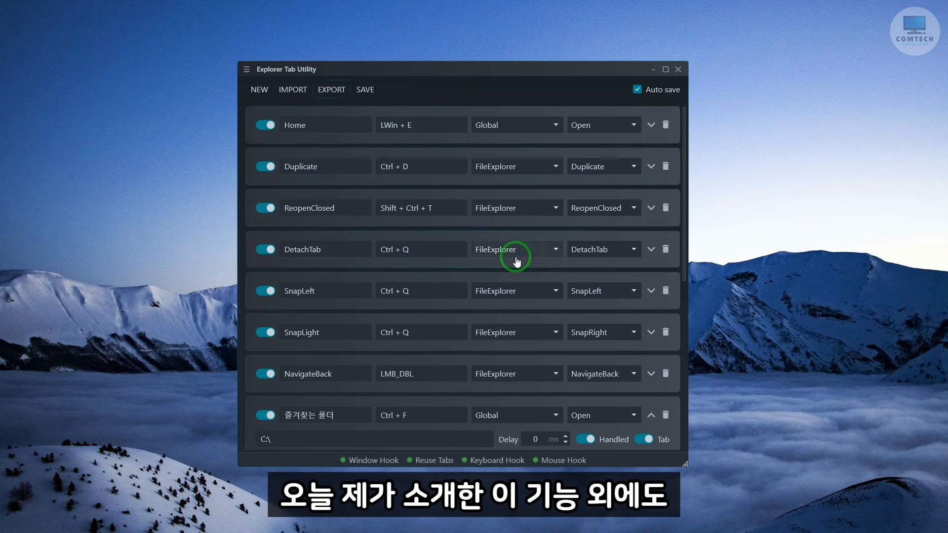
Look through the actions available for the SnapLeft profile, keeping SnapLeft as its action
{"action": "left_click", "coordinate": [573, 301]}
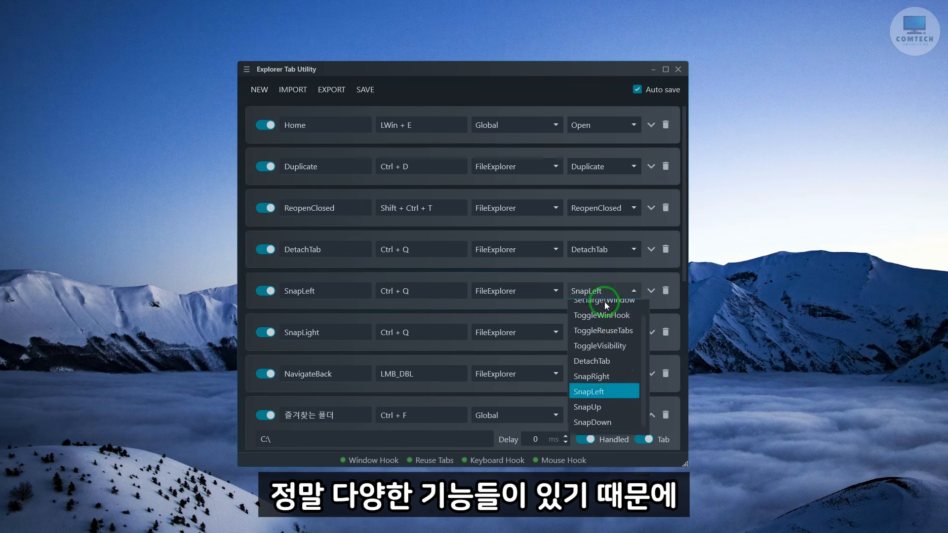
{"action": "scroll", "coordinate": [608, 386], "scroll_direction": "up", "scroll_amount": 5}
{"action": "left_click", "coordinate": [605, 296]}
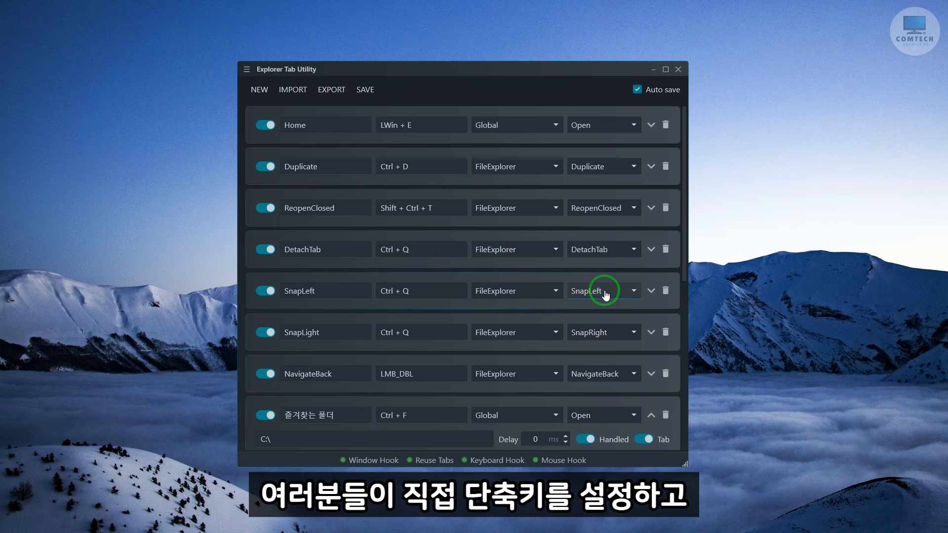